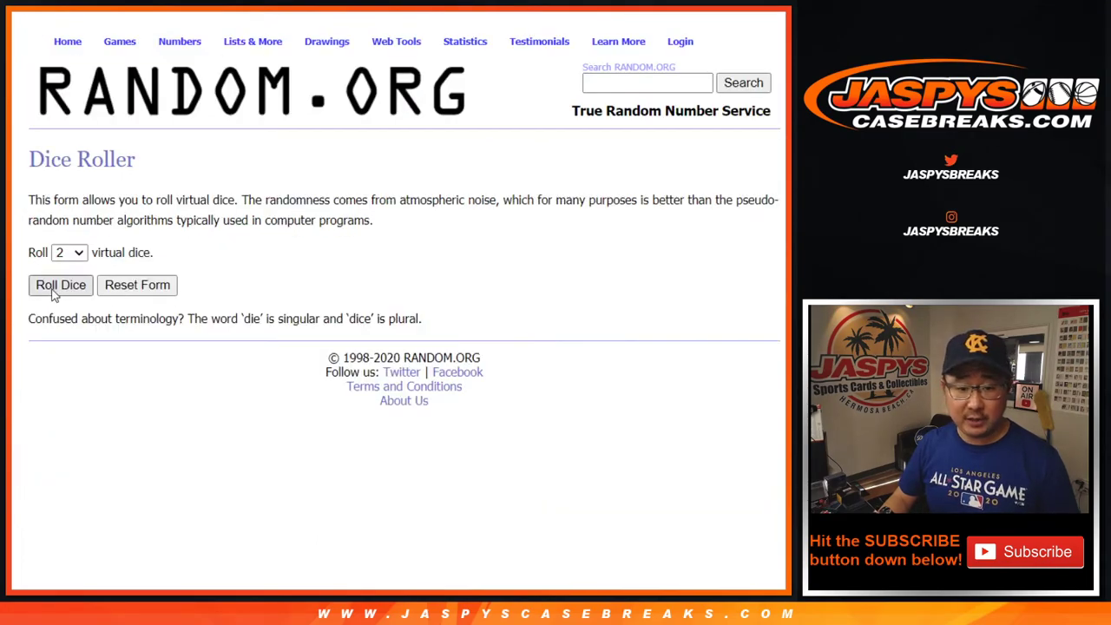
Step: Roll the two dice, then shuffle the 30-name list three times
click(54, 289)
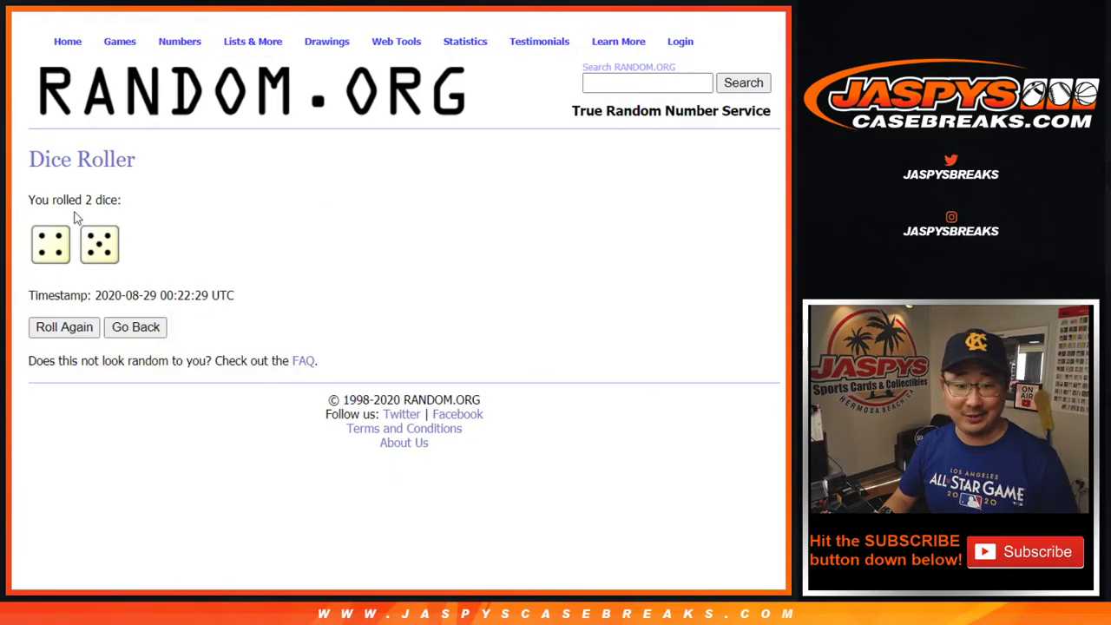
scroll(24, 457, down, 2)
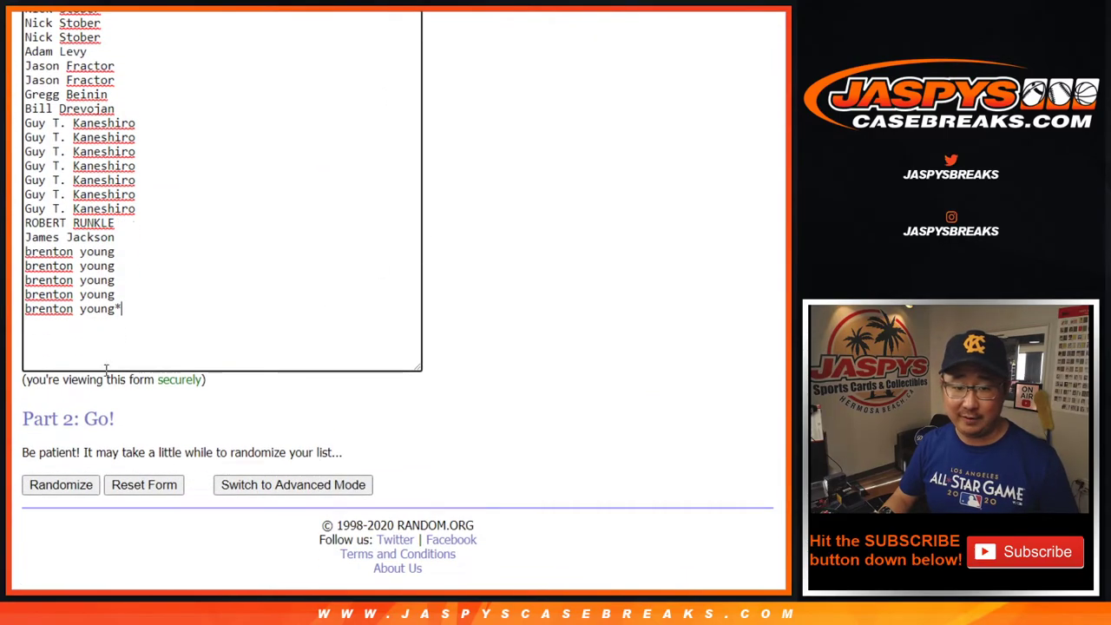
click(43, 491)
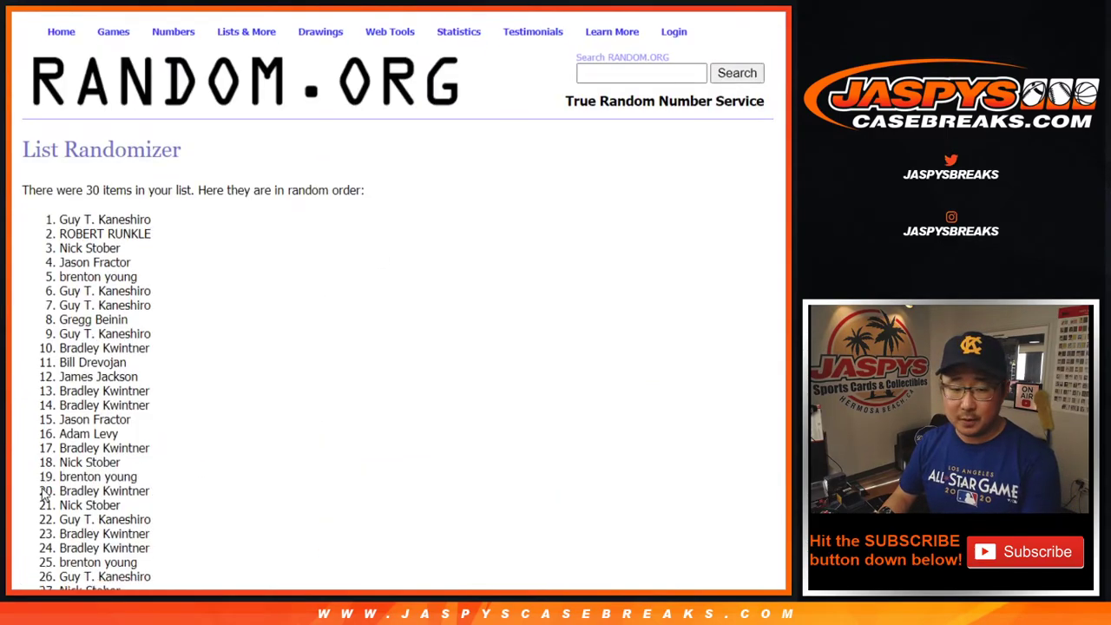
scroll(43, 493, down, 3)
click(44, 491)
click(43, 491)
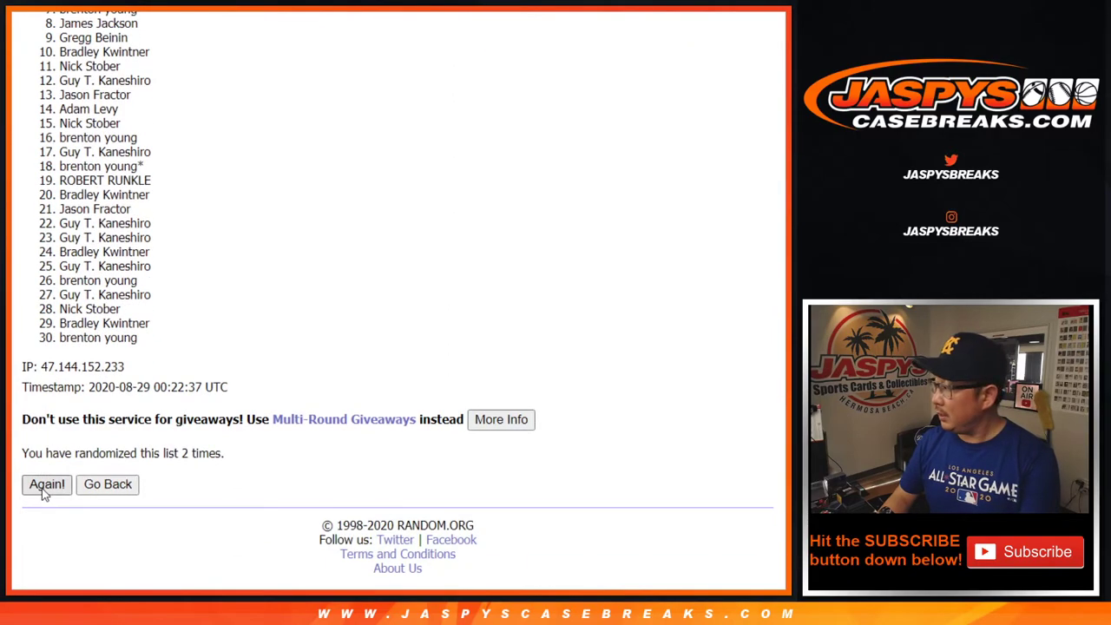
Step: Shuffle the name list six more times, nine in total, and select all 30 results
click(44, 491)
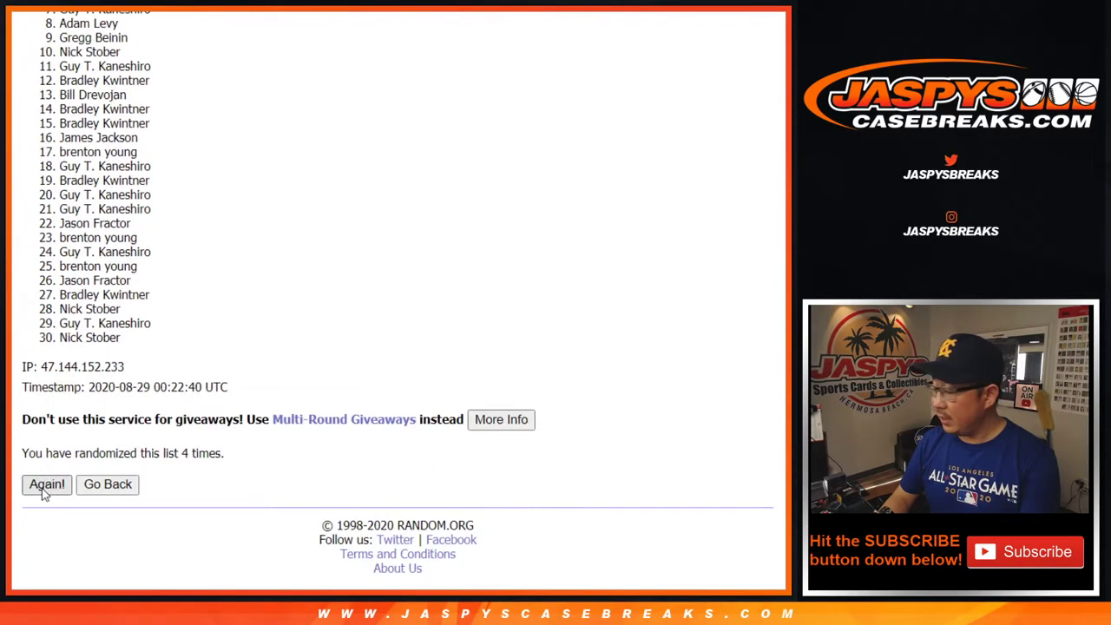
click(43, 492)
click(43, 484)
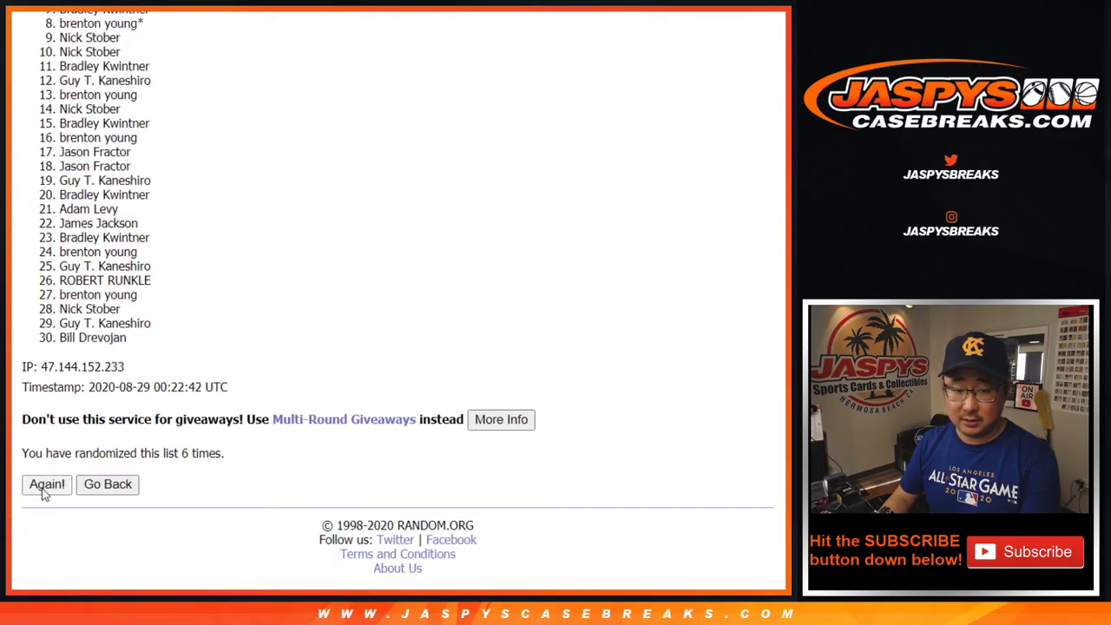
click(43, 484)
click(43, 485)
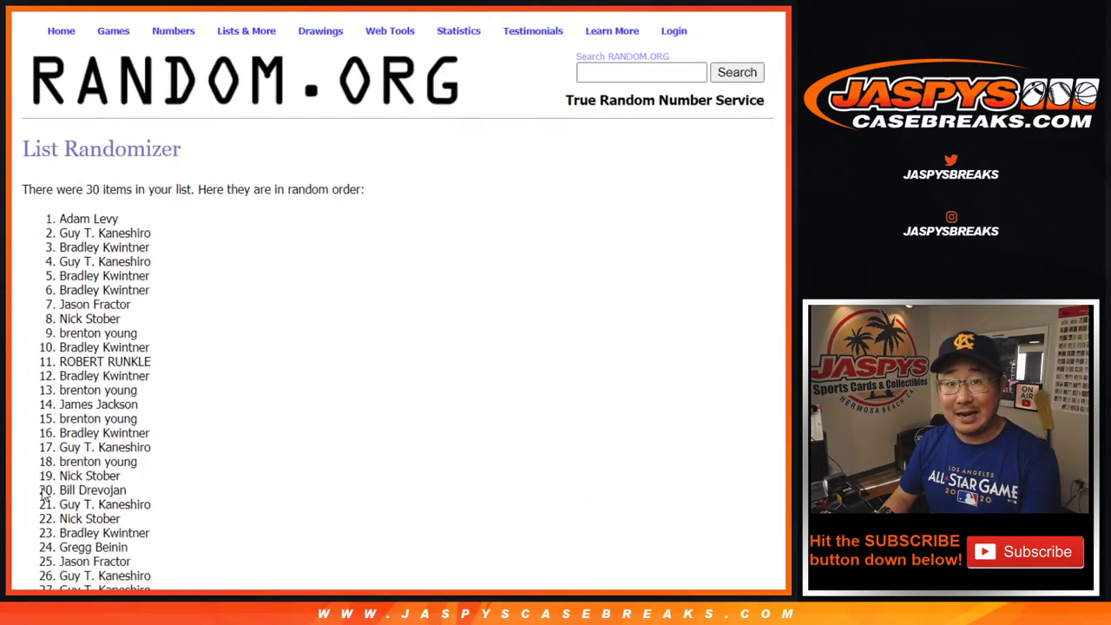
key(Return)
scroll(203, 359, down, 2)
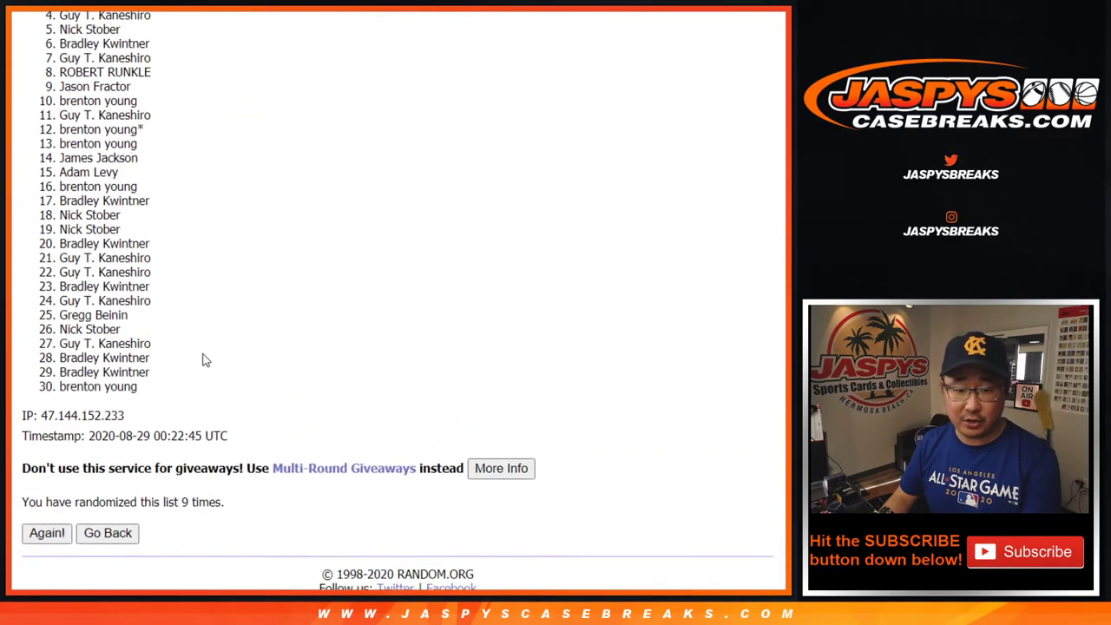
scroll(189, 344, up, 2)
mouse_move(58, 148)
mouse_down()
mouse_move(159, 476)
mouse_move(164, 561)
mouse_up()
scroll(179, 497, down, 5)
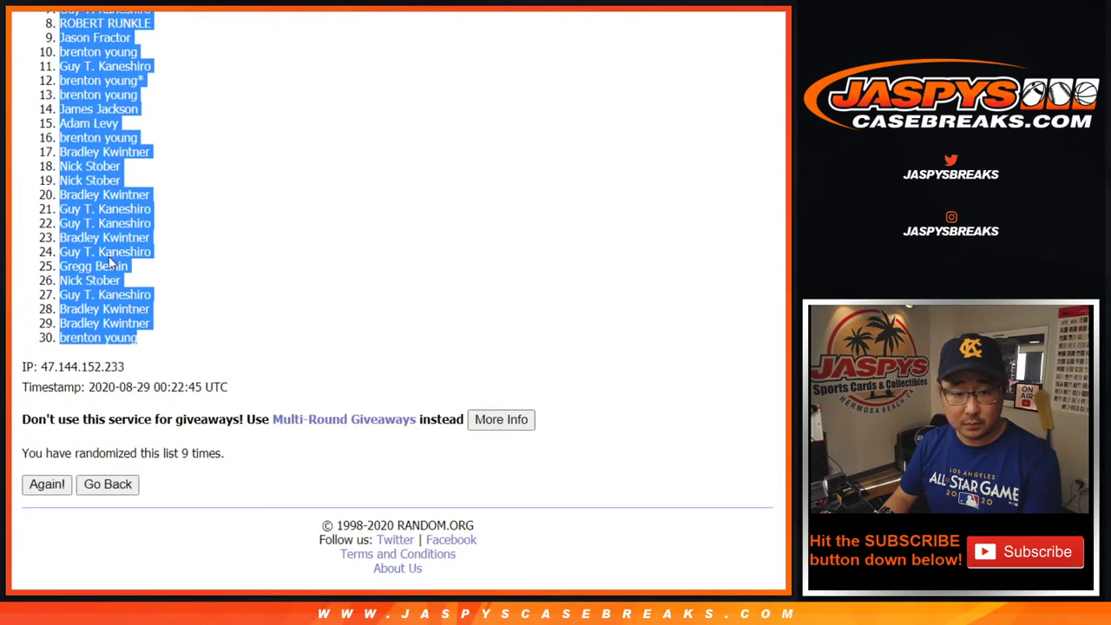
Step: Paste the shuffled names into the sheet's column A starting at A1
key(ctrl+Tab)
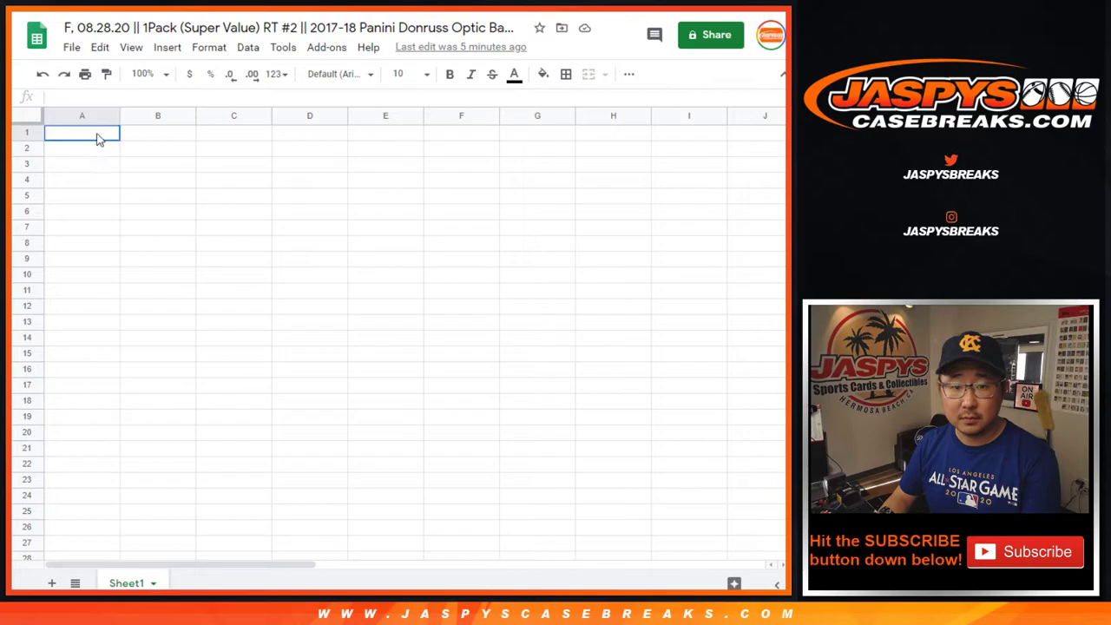
right_click(97, 137)
click(136, 118)
Step: Shuffle the list of 30 NBA teams six times in Random.org
key(ctrl+Tab)
key(ctrl+Tab)
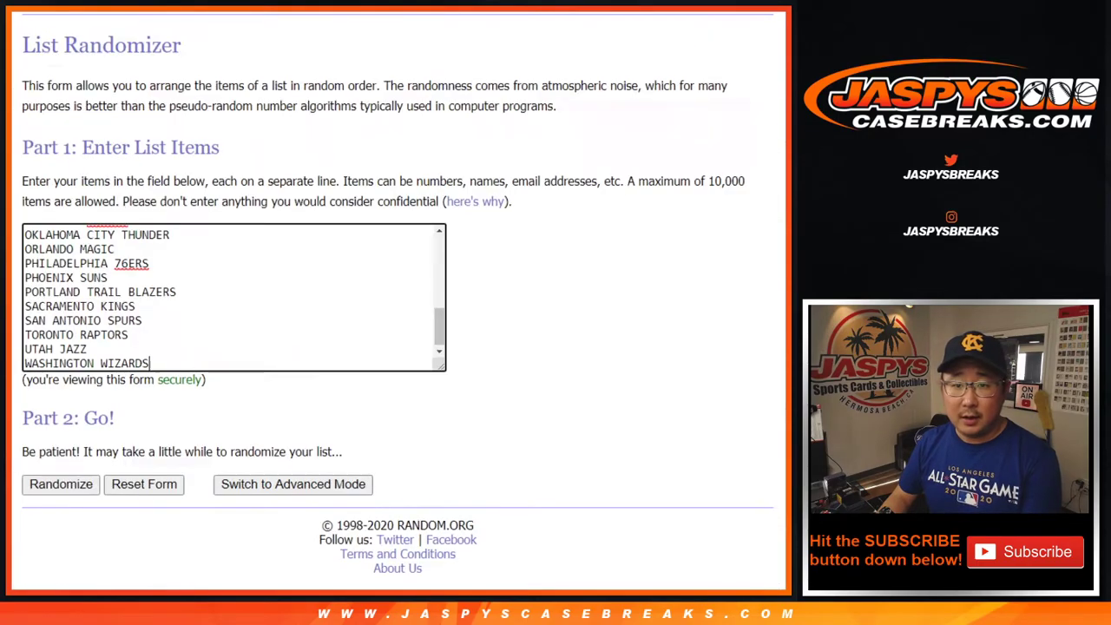
click(32, 483)
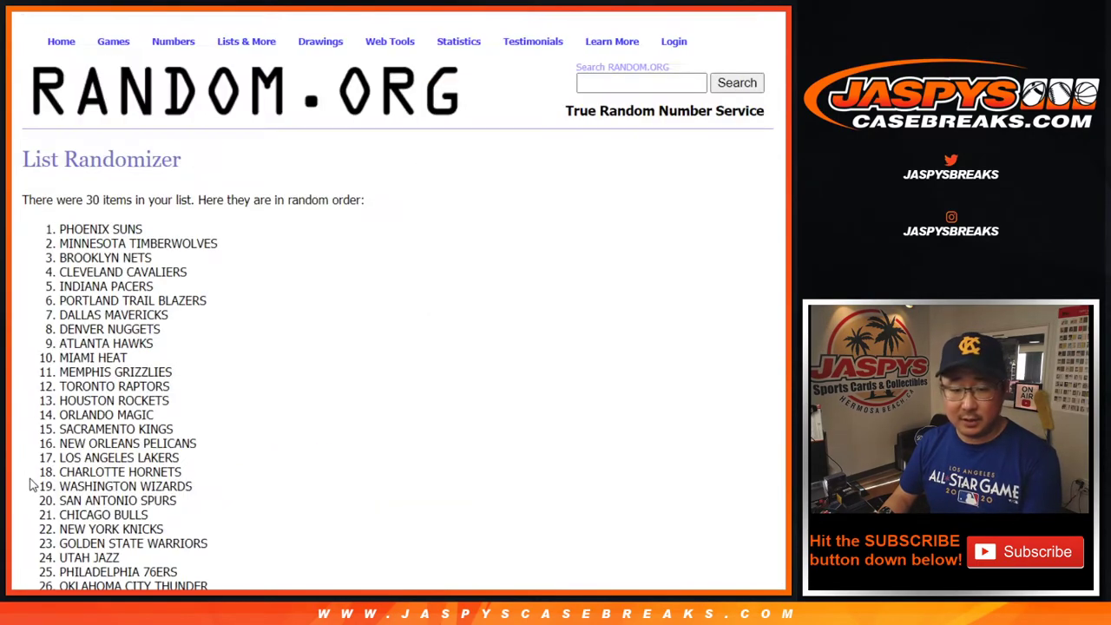
scroll(31, 484, down, 3)
click(30, 484)
scroll(32, 486, down, 3)
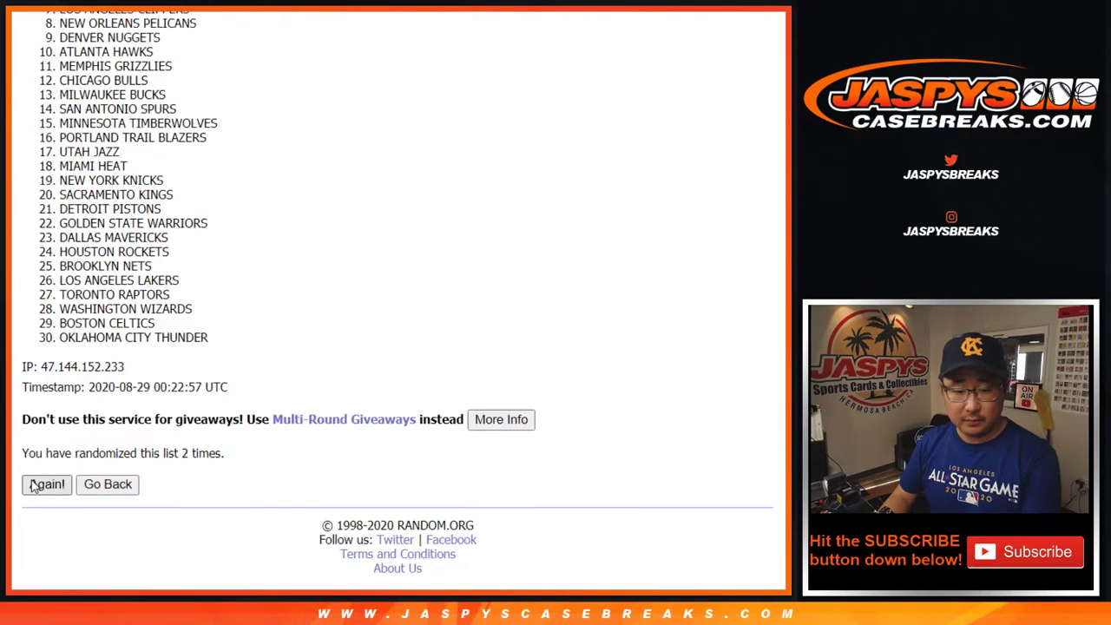
click(32, 484)
click(32, 484)
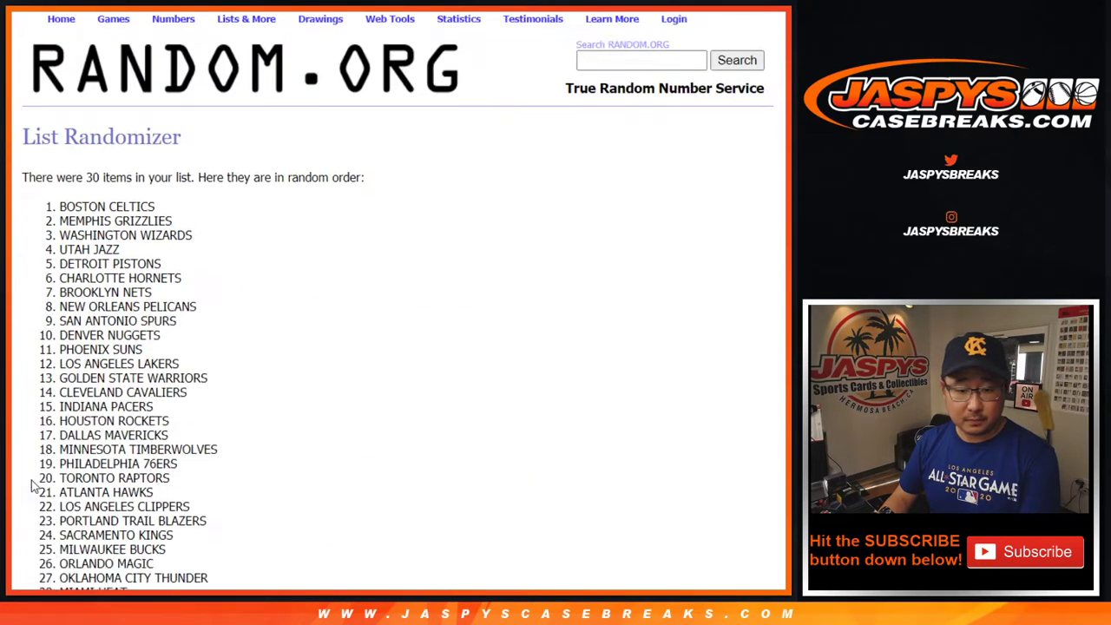
scroll(32, 486, down, 3)
click(32, 484)
scroll(33, 484, down, 3)
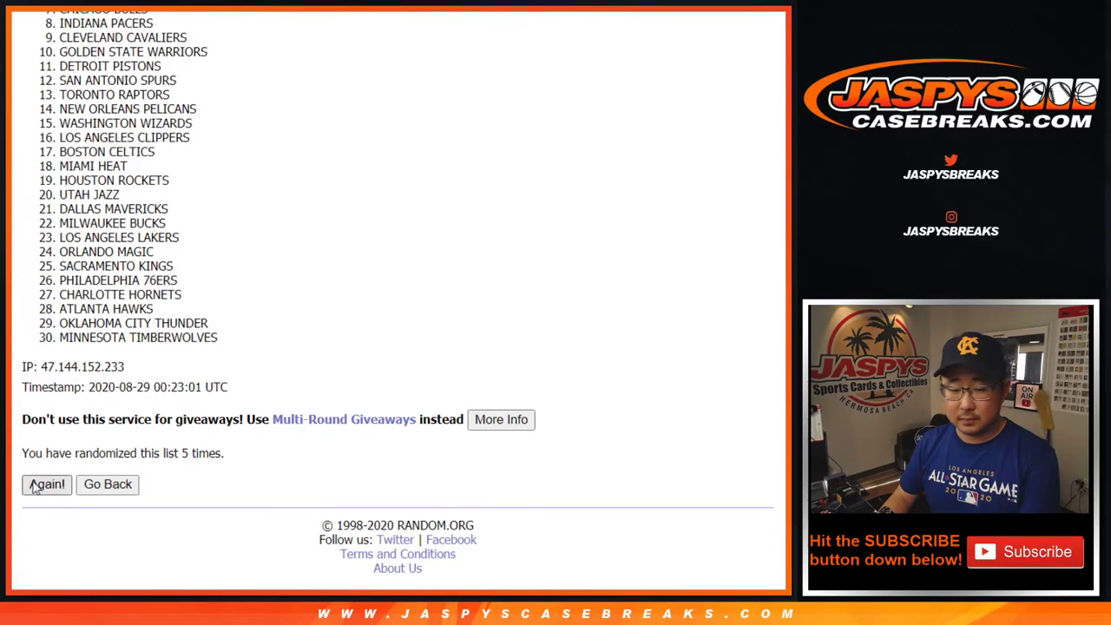
click(32, 484)
Step: Shuffle the team list three more times, nine in total, and select all 30 teams
scroll(33, 486, down, 3)
click(32, 485)
scroll(32, 486, down, 3)
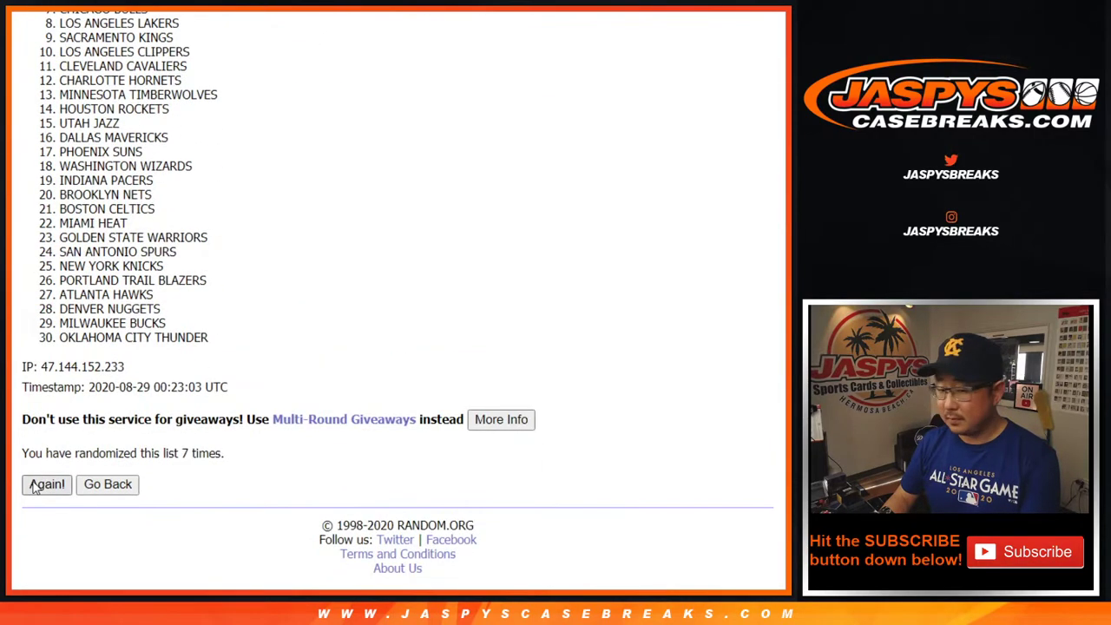
click(32, 485)
scroll(32, 484, down, 5)
key(Return)
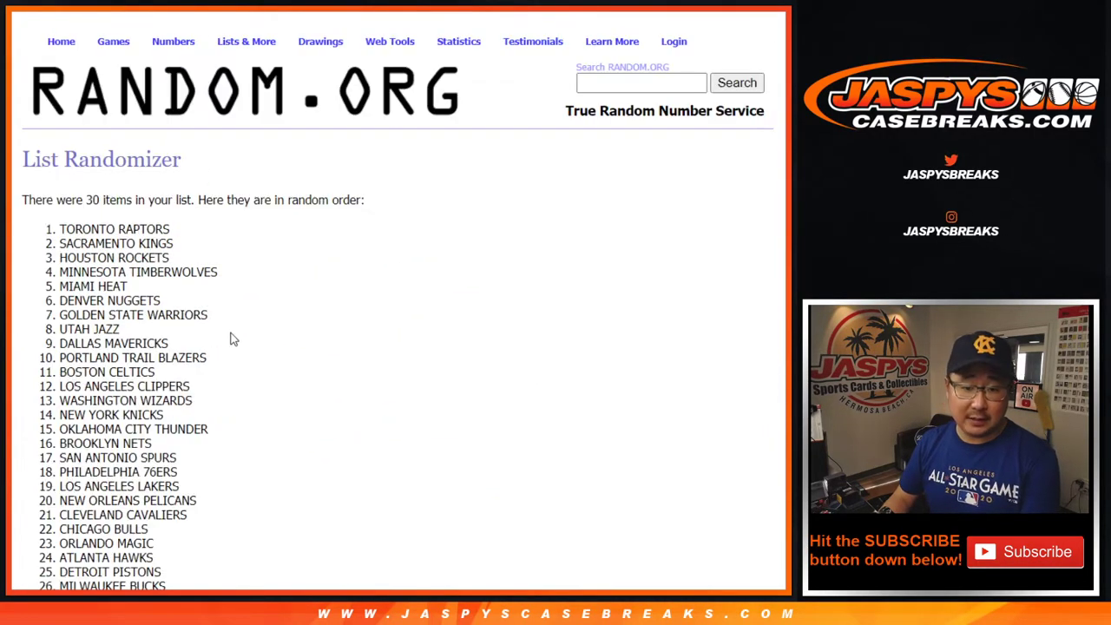
scroll(225, 343, down, 4)
scroll(94, 152, up, 2)
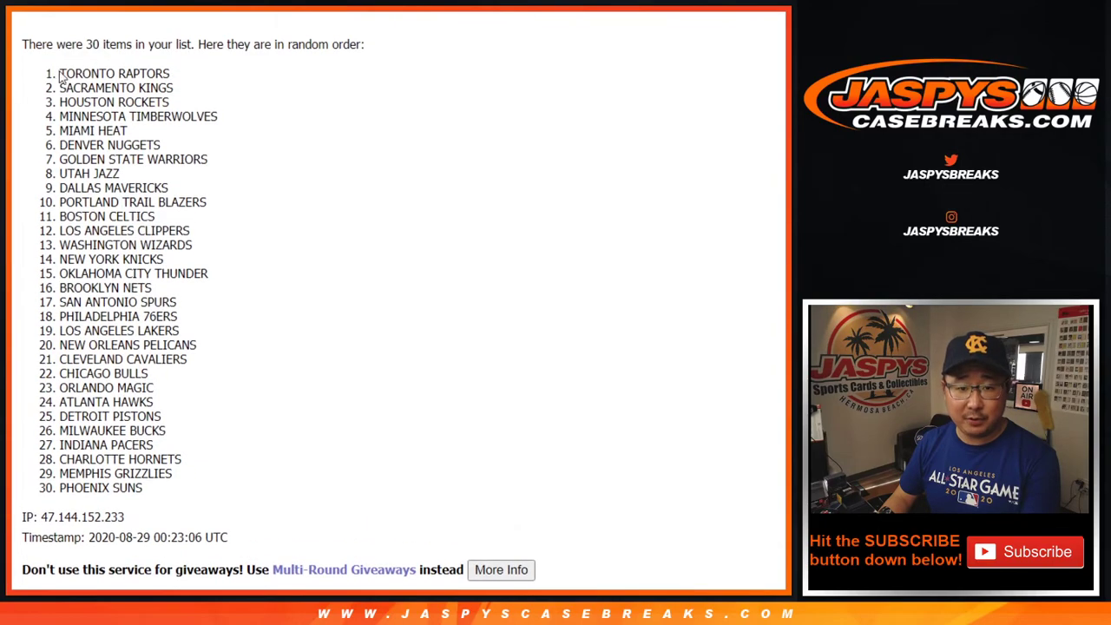
mouse_move(60, 76)
mouse_down()
mouse_move(160, 331)
mouse_move(182, 491)
mouse_up()
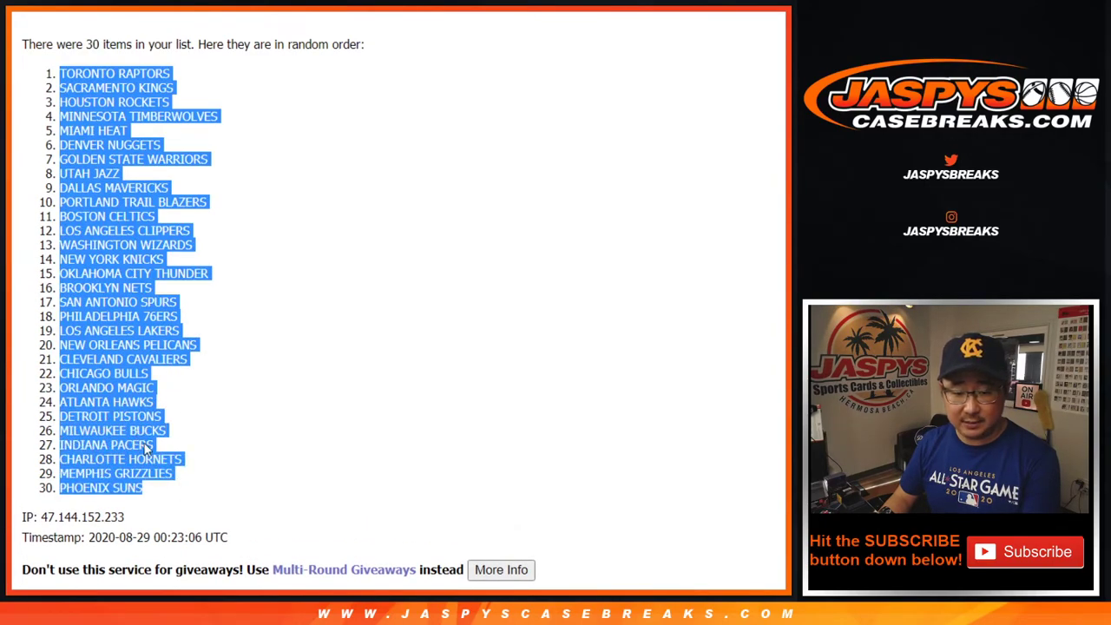
Step: Paste the shuffled NBA teams into column B starting at B1
key(ctrl+Tab)
click(149, 138)
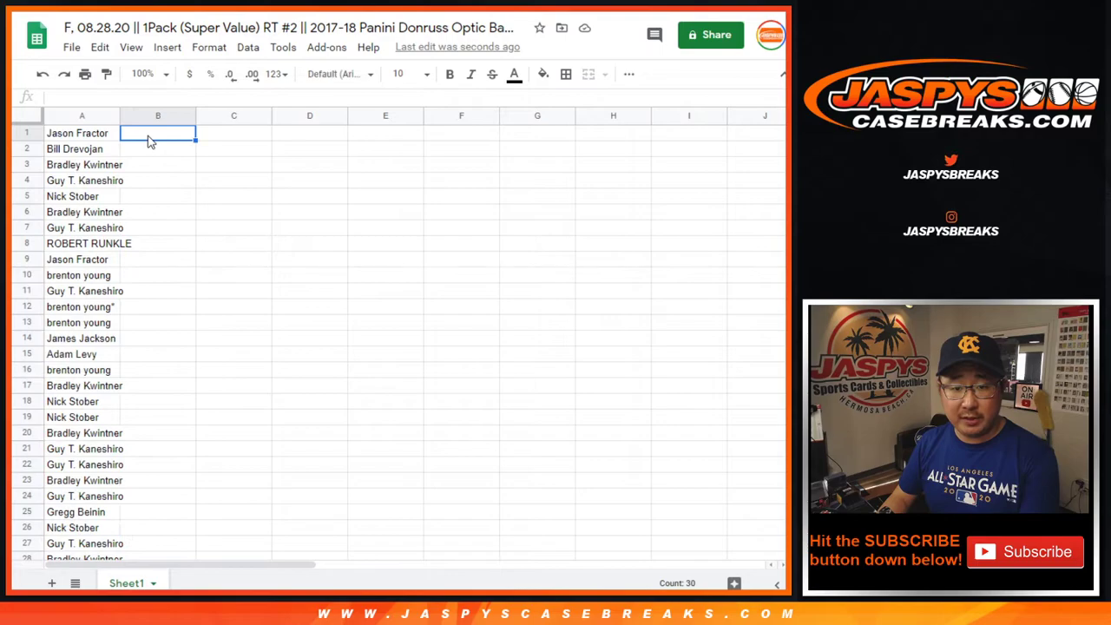
right_click(149, 137)
click(187, 117)
Step: Set the whole sheet's font to Helvetica Neue at size 12
click(26, 115)
click(337, 77)
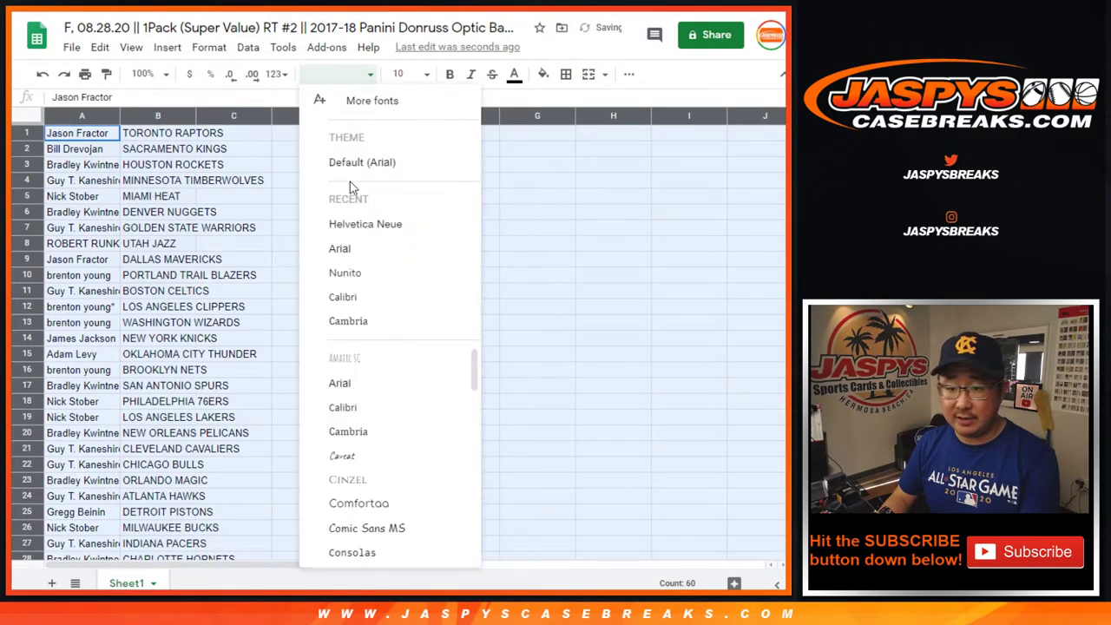
click(355, 224)
click(401, 74)
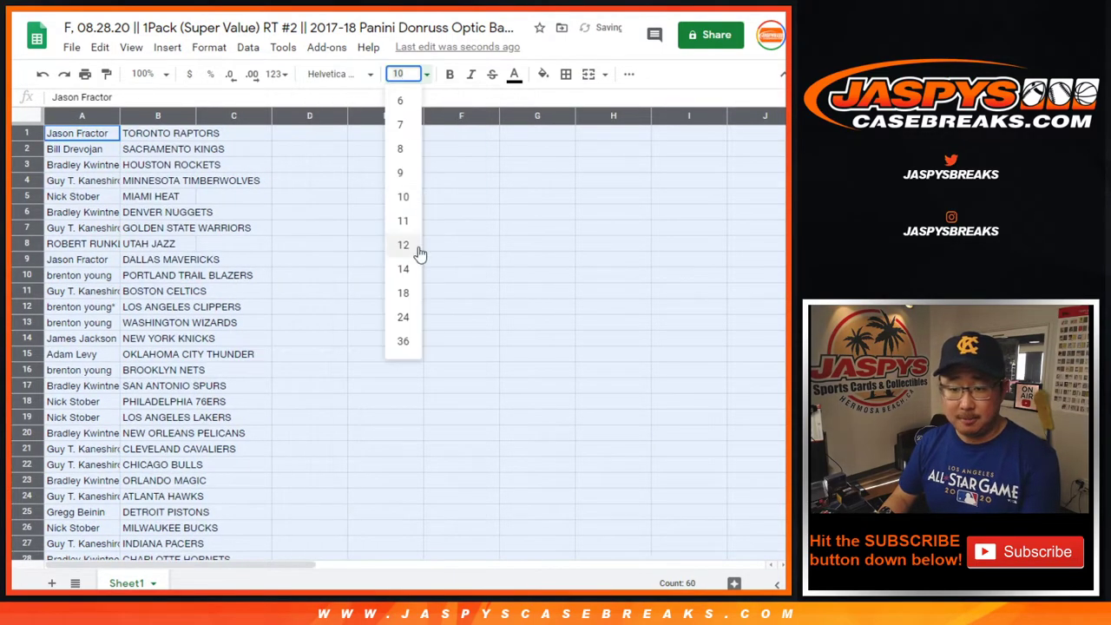
click(408, 248)
Step: Zoom the sheet to 125% and auto-fit columns A and B to their text
click(149, 74)
click(149, 196)
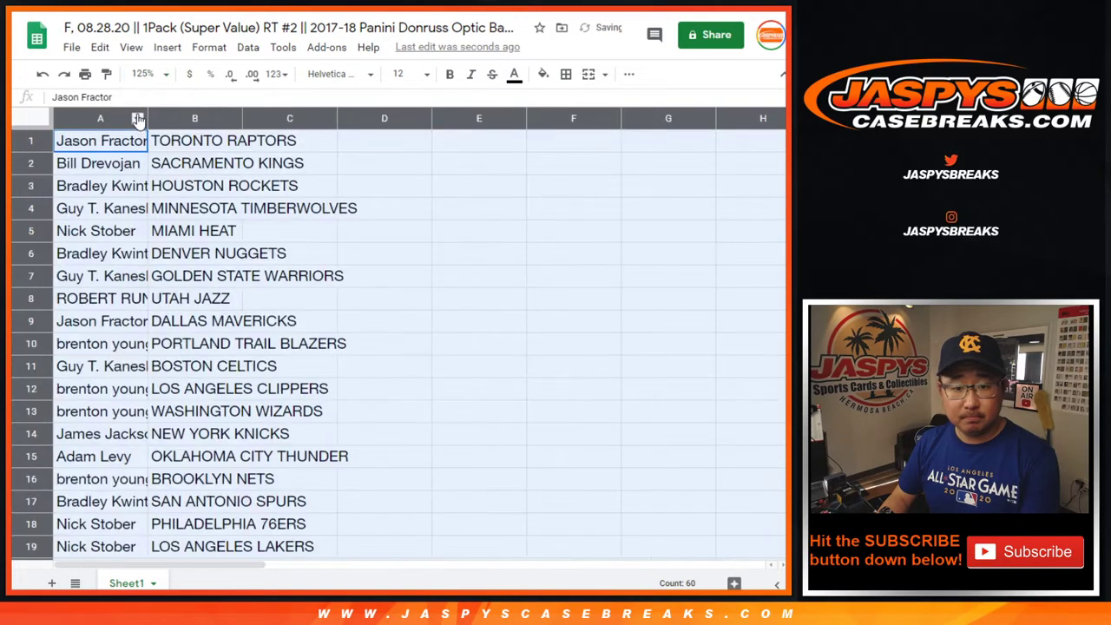
double_click(147, 118)
shift+click(238, 456)
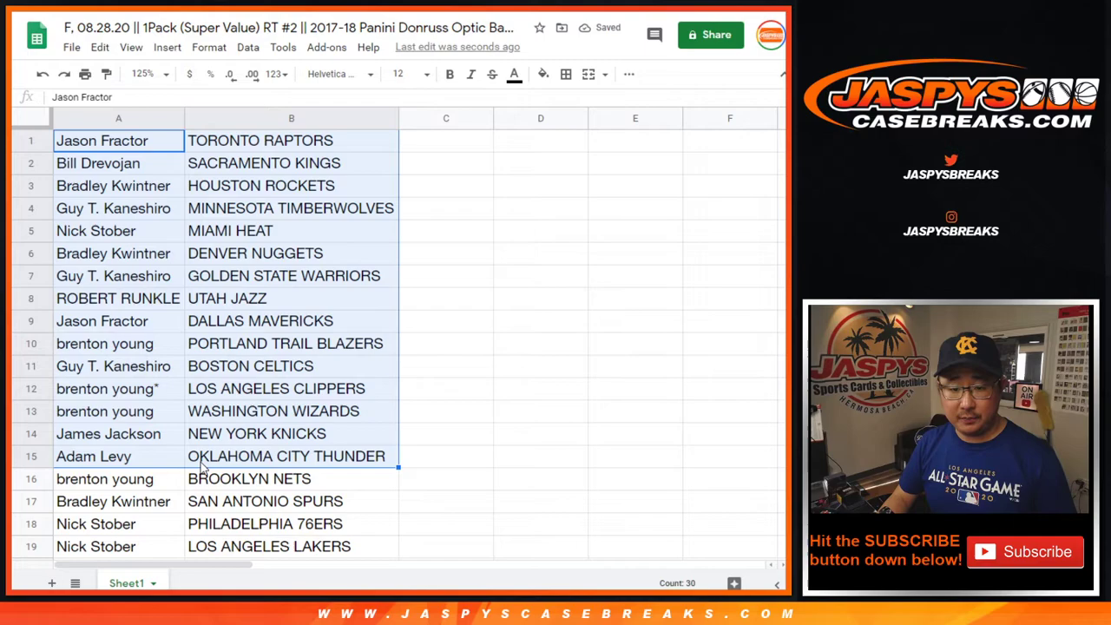
Step: Select the pairs in A16:B30 and set the zoom to 80%
scroll(247, 425, down, 2)
scroll(248, 425, down, 1)
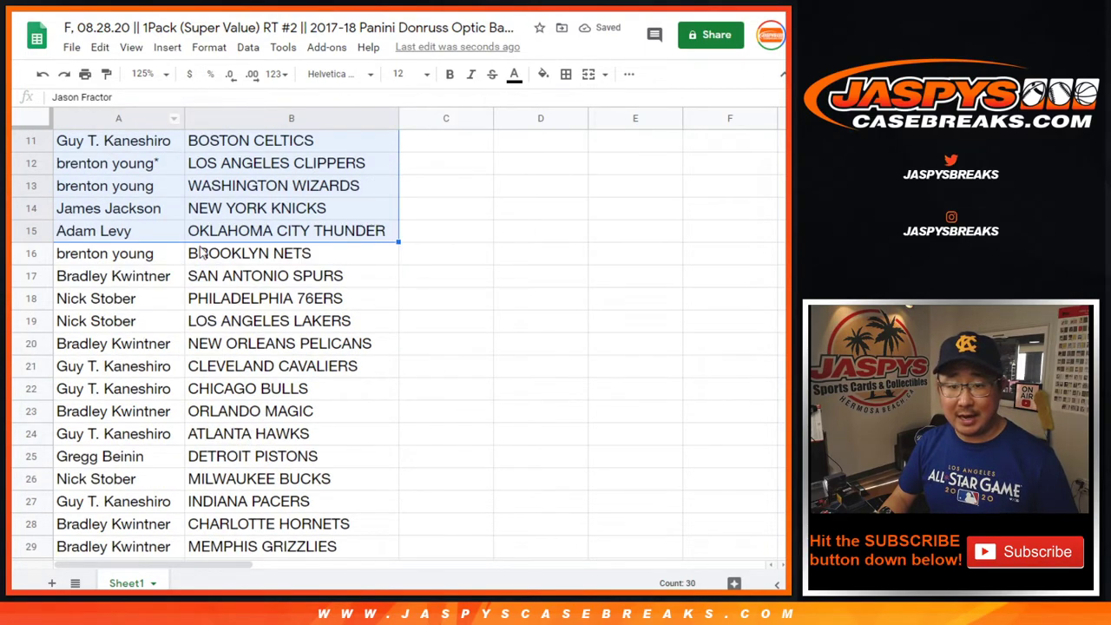
click(168, 252)
scroll(256, 334, down, 2)
shift+click(234, 463)
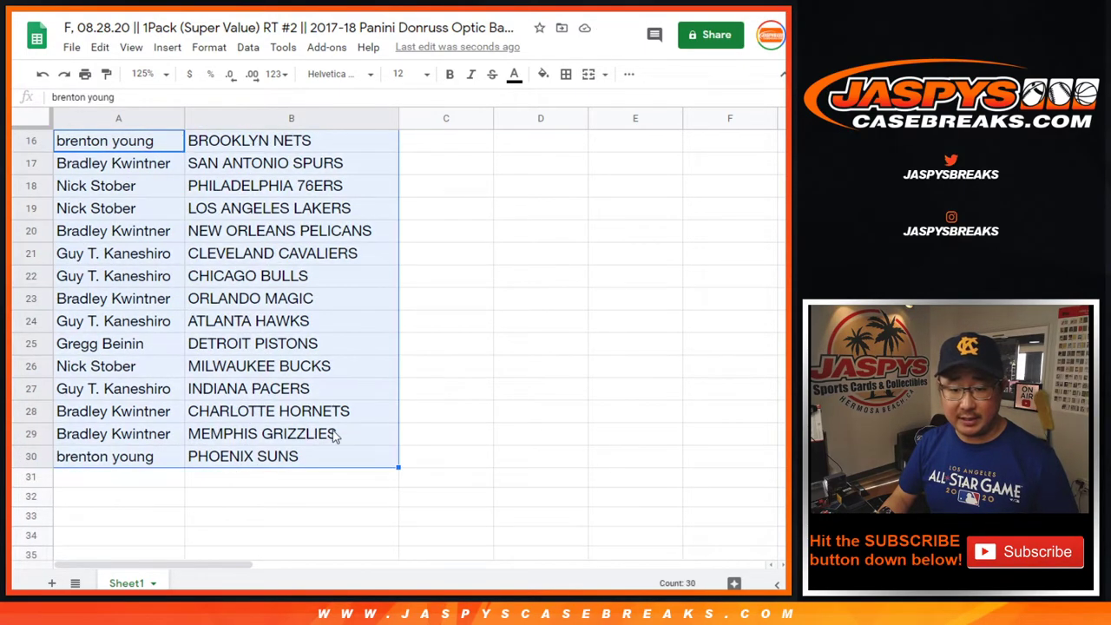
scroll(278, 452, up, 1)
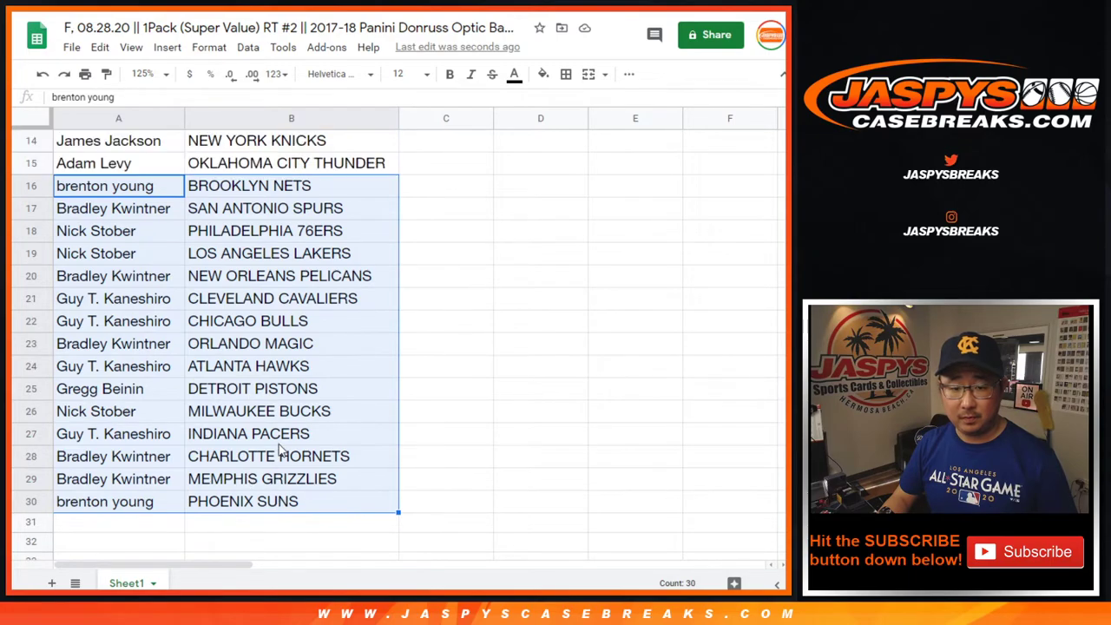
scroll(300, 407, up, 5)
click(141, 74)
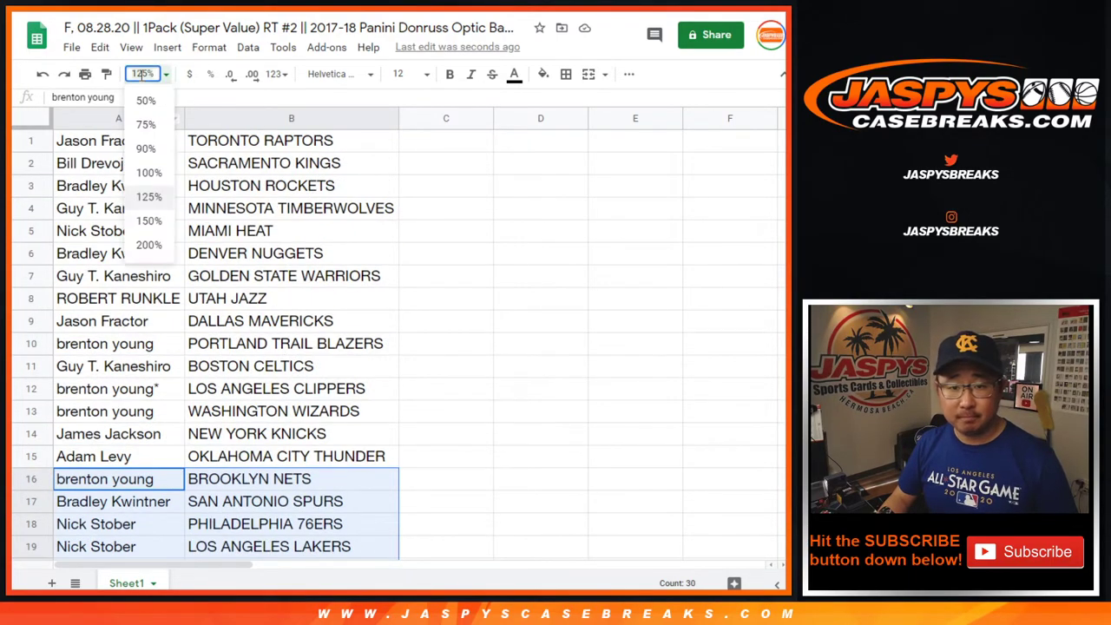
text(80)
key(Return)
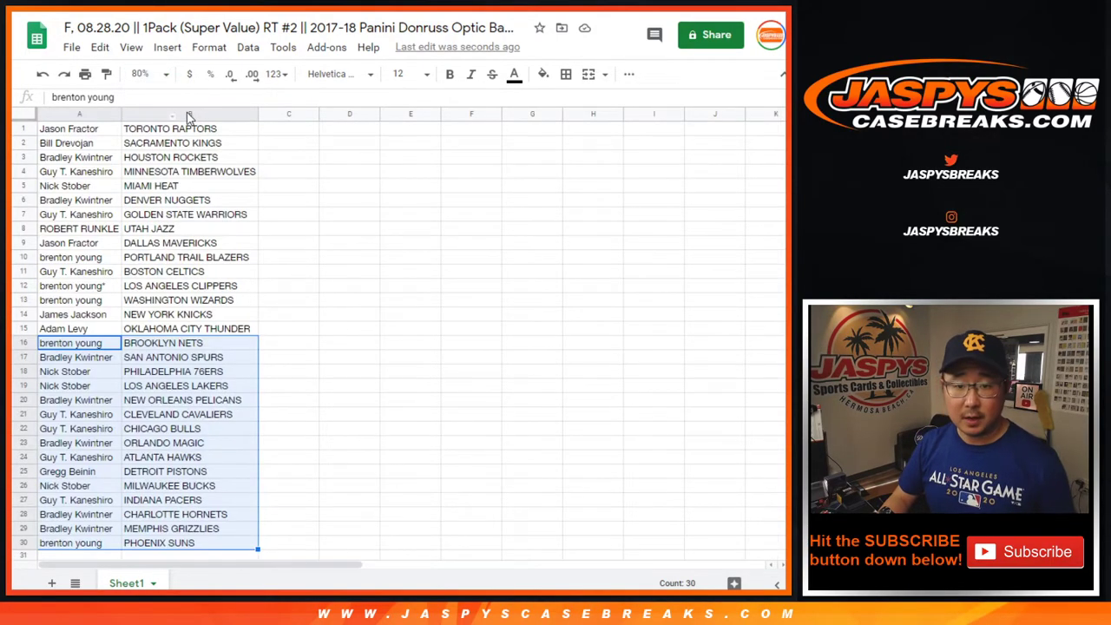
Step: Sort the pairings in A1:B30 A to Z by the team column B
shift+click(189, 129)
click(247, 47)
click(321, 134)
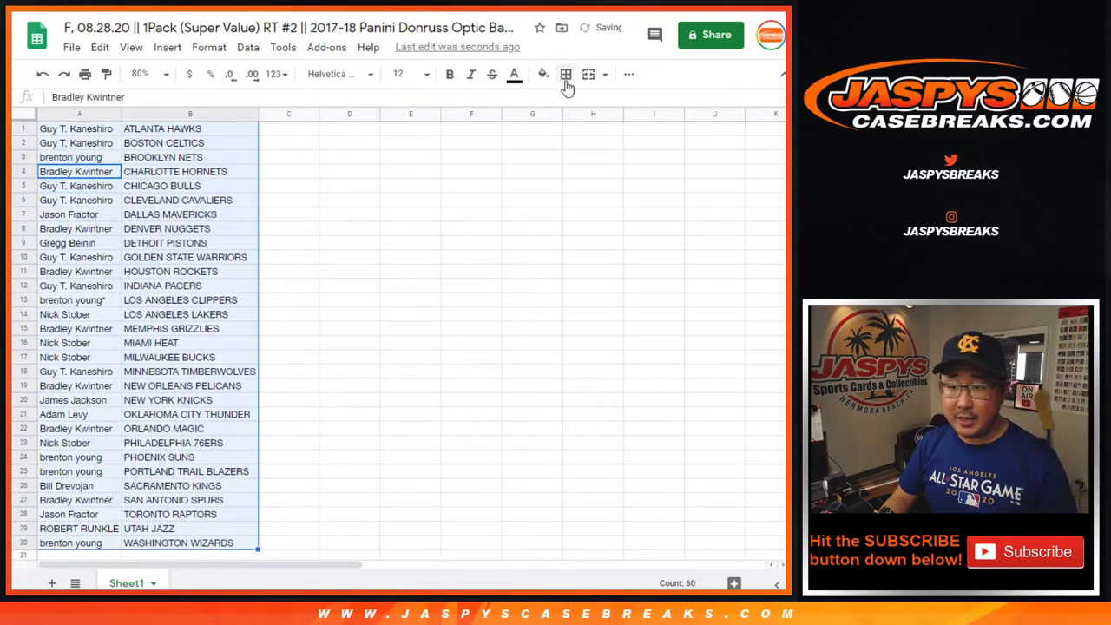
Step: Give every cell of the pairings all borders and centre the text
click(565, 74)
click(572, 102)
click(628, 74)
click(400, 102)
click(421, 131)
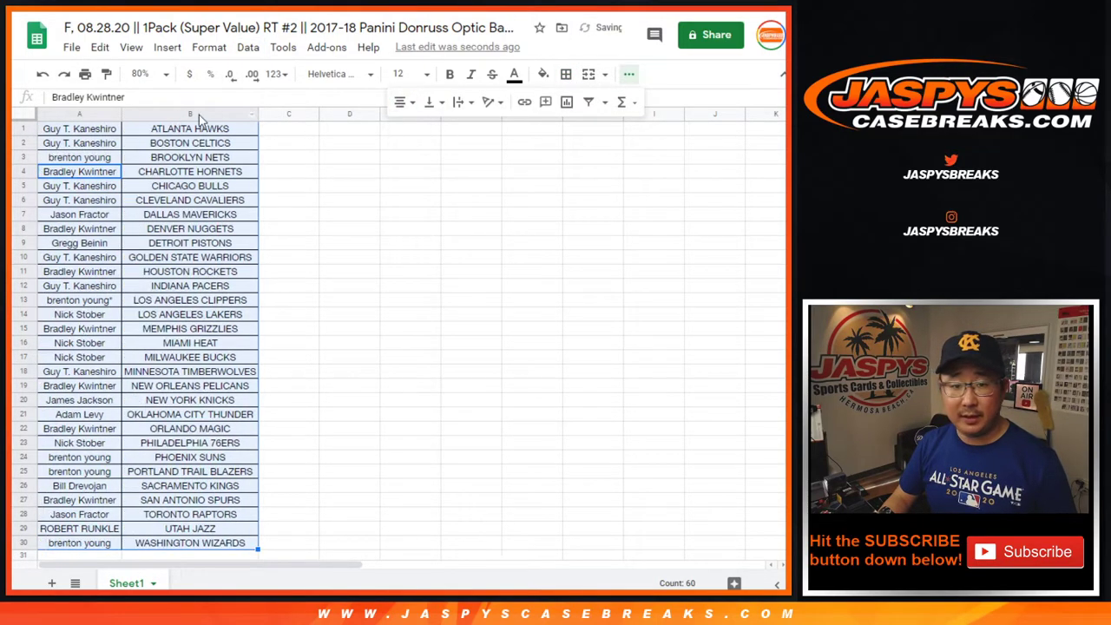
Step: Print the sheet in portrait with the workbook title in the header
click(85, 74)
click(692, 213)
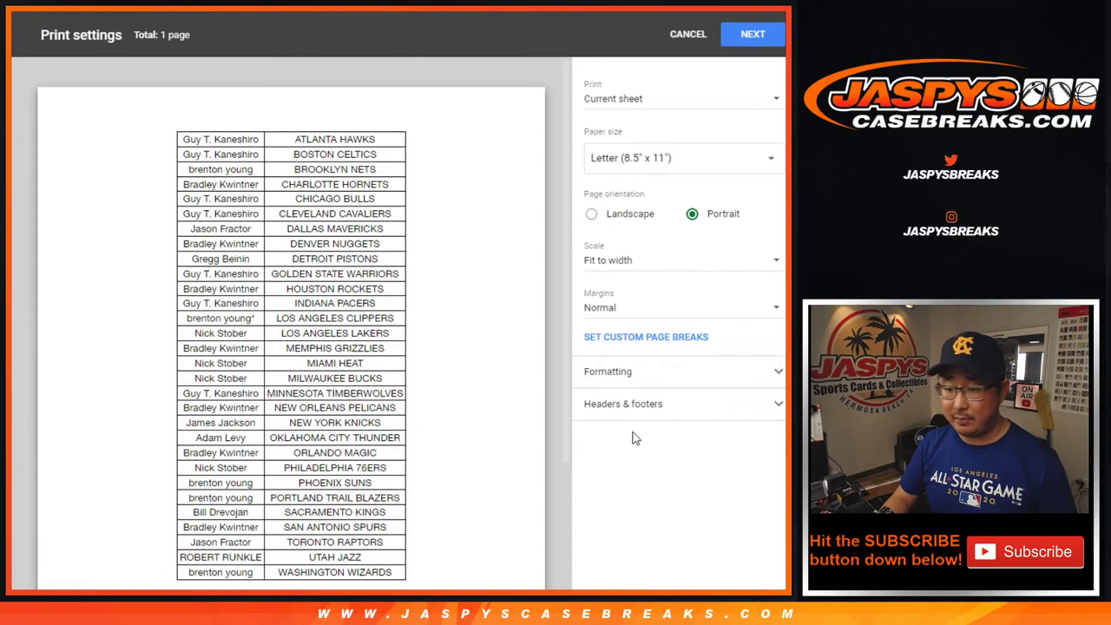
click(632, 404)
click(591, 462)
click(768, 35)
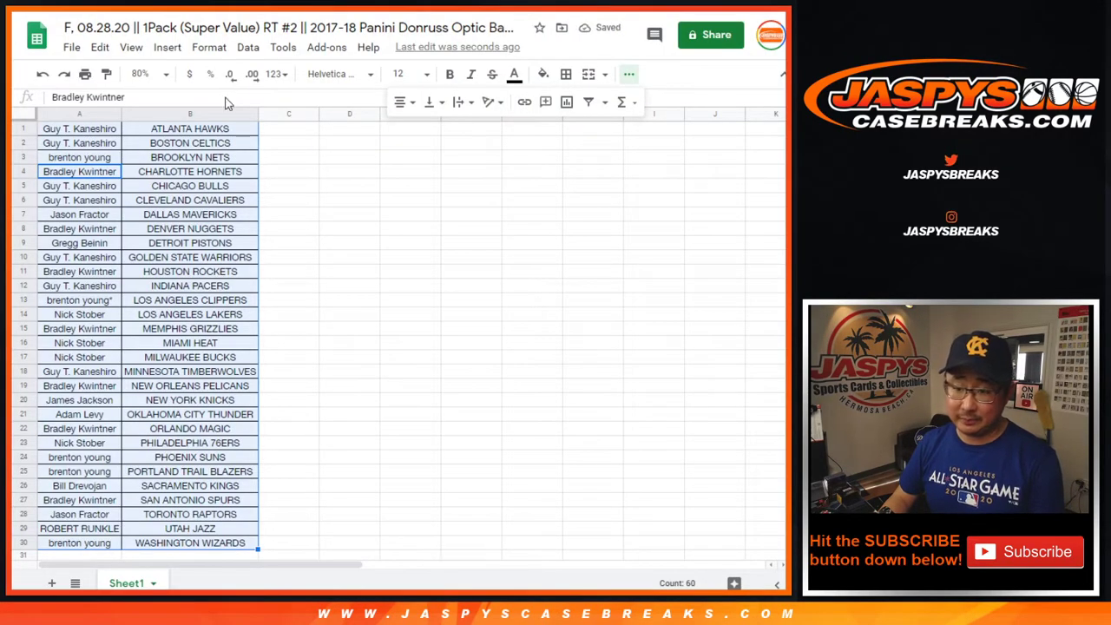
key(Return)
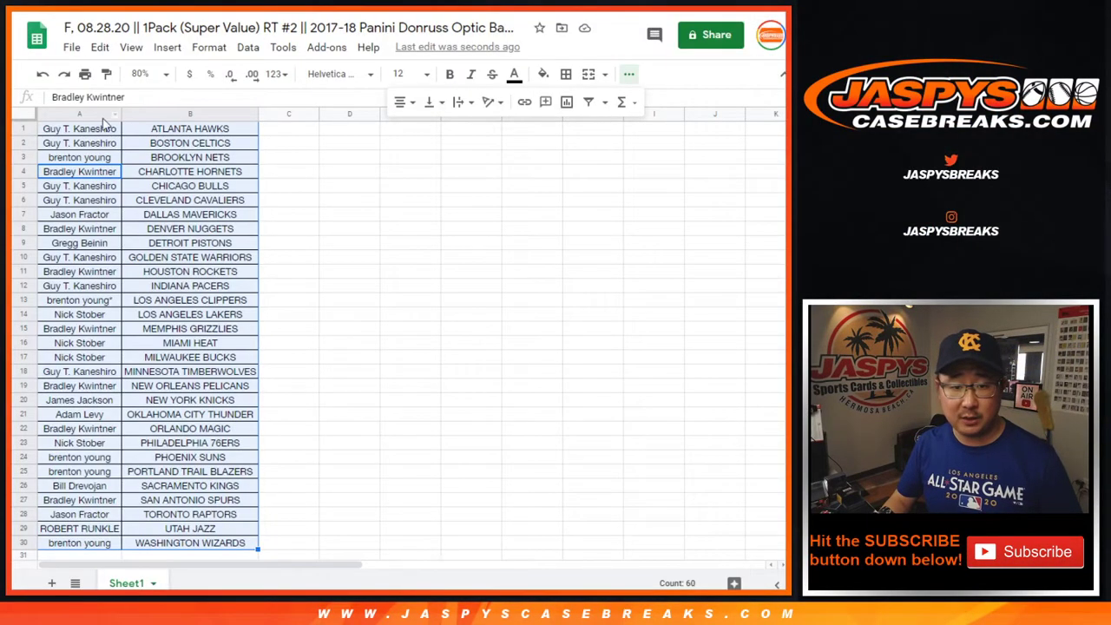
Step: Paste names A1:A30 into the List Randomizer and roll the two dice
click(97, 130)
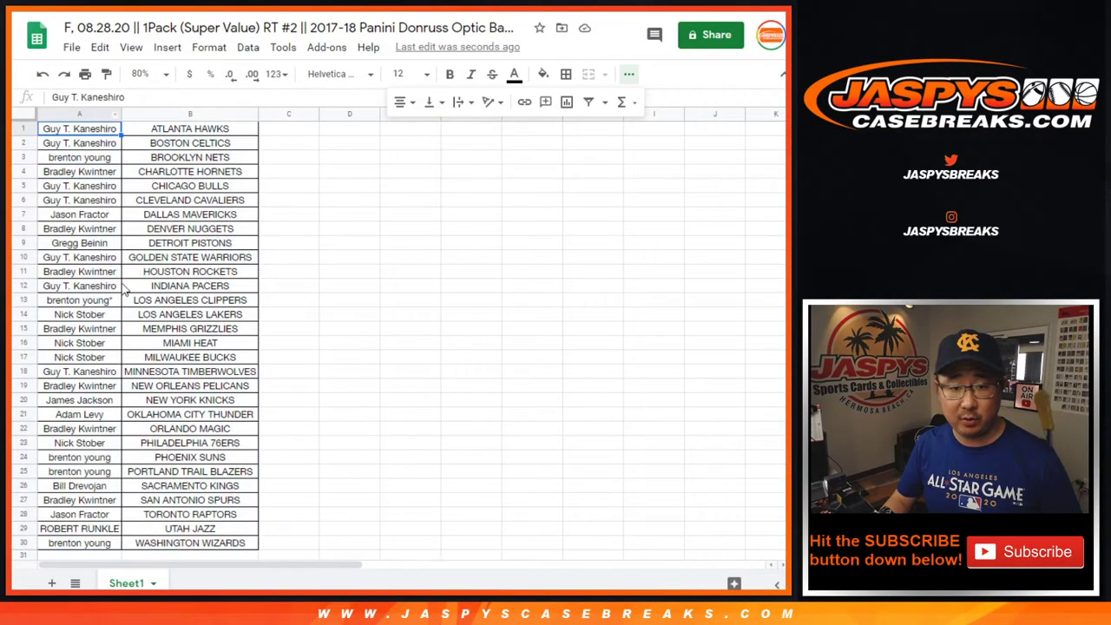
shift+click(111, 545)
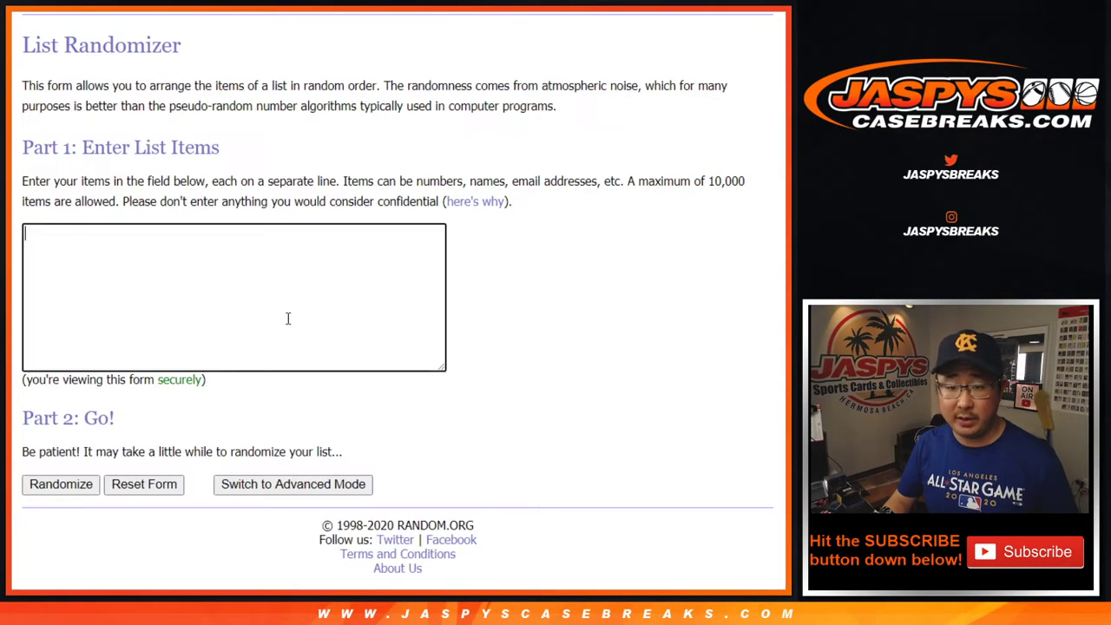
click(288, 317)
key(ctrl+v)
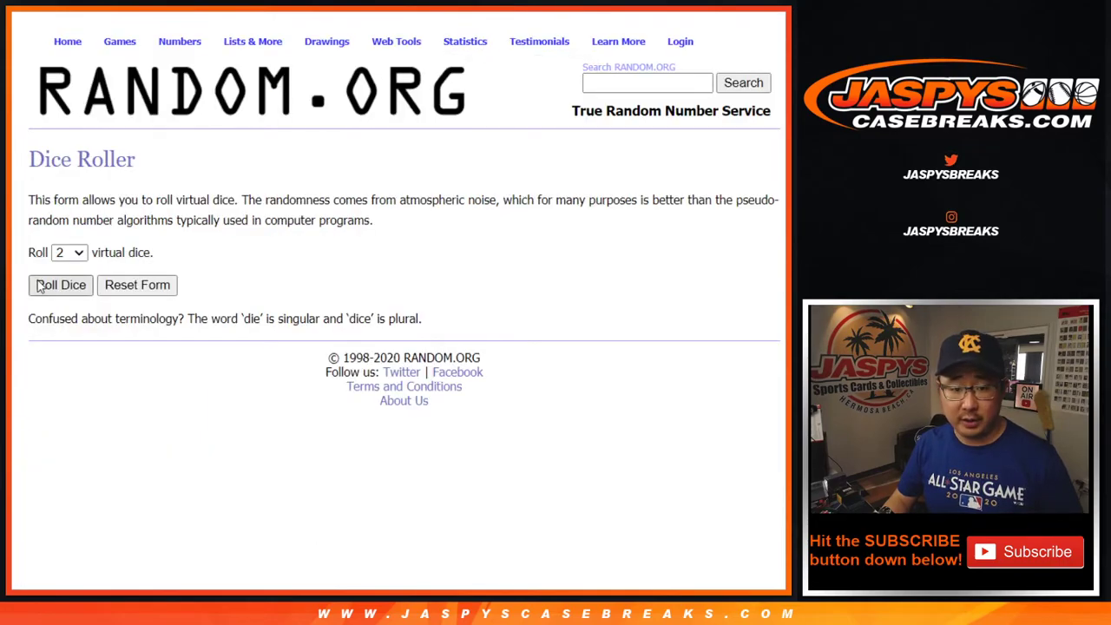
click(39, 287)
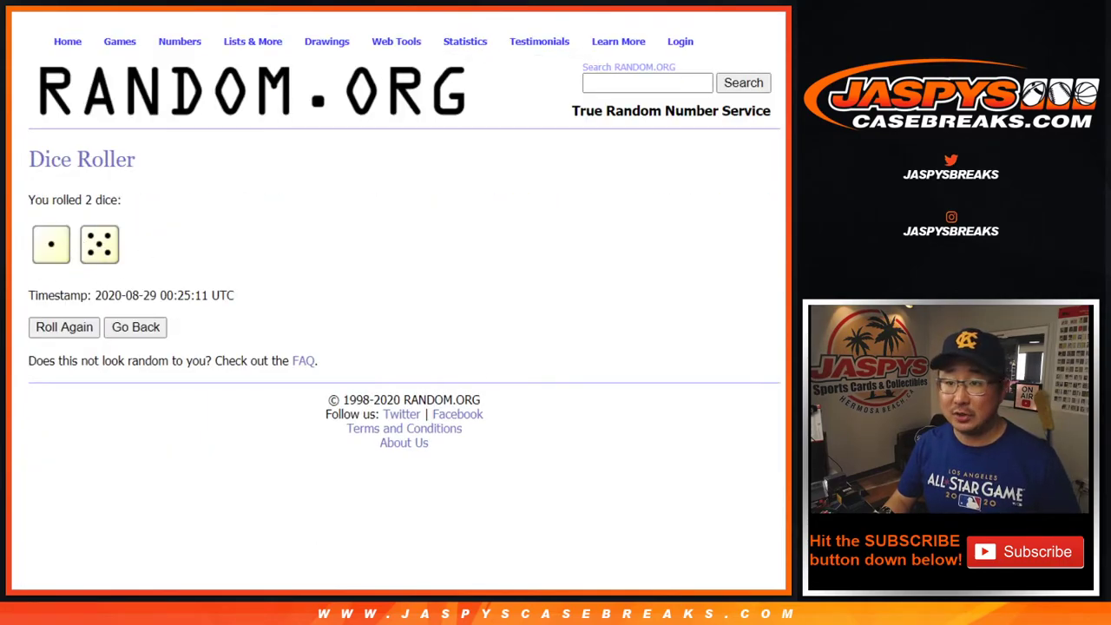
key(ctrl+Tab)
Step: Randomize the pasted 30-name list six times
click(32, 488)
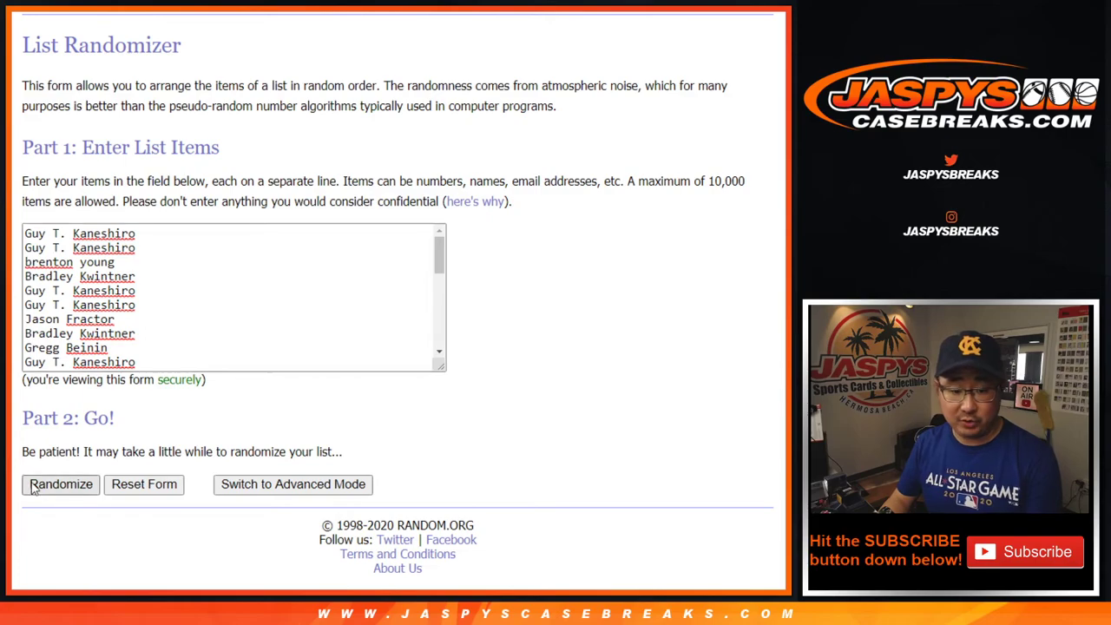
click(39, 488)
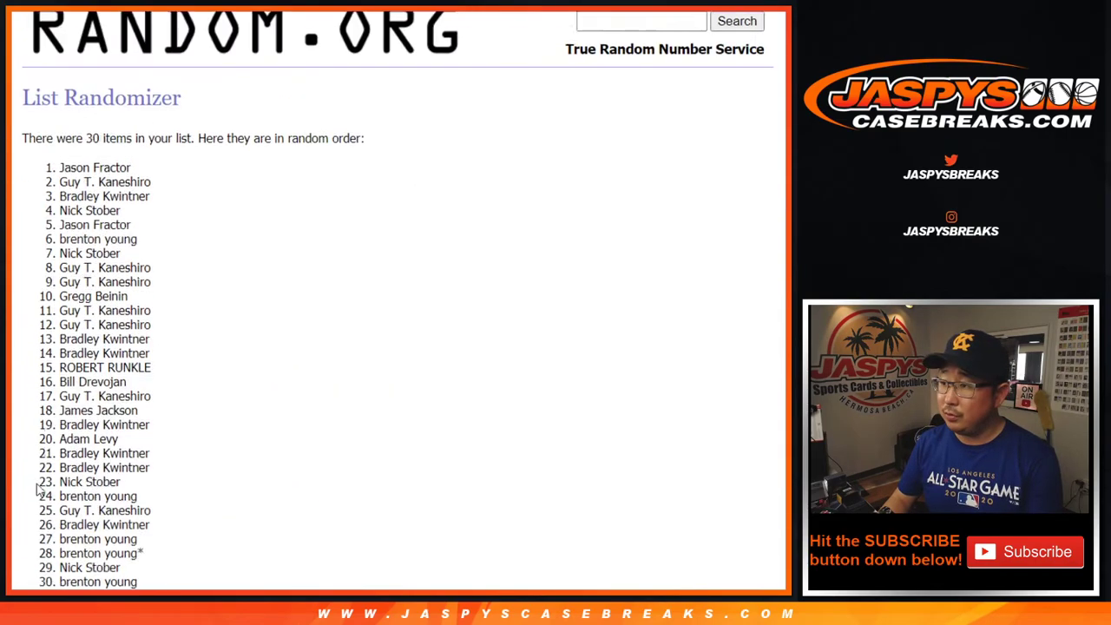
click(38, 488)
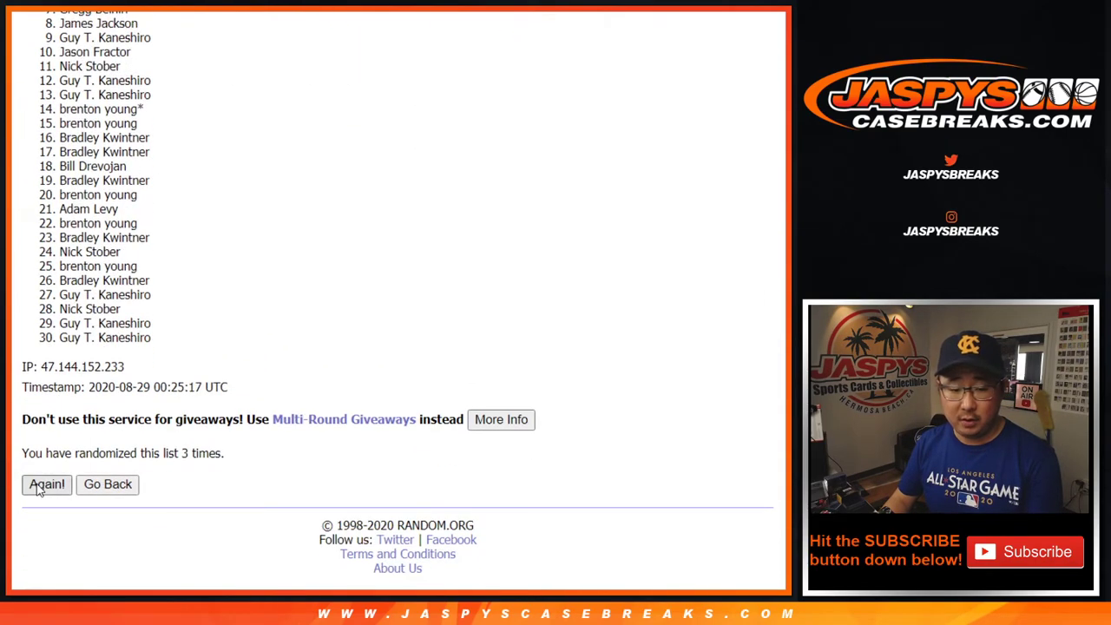
click(38, 488)
click(38, 487)
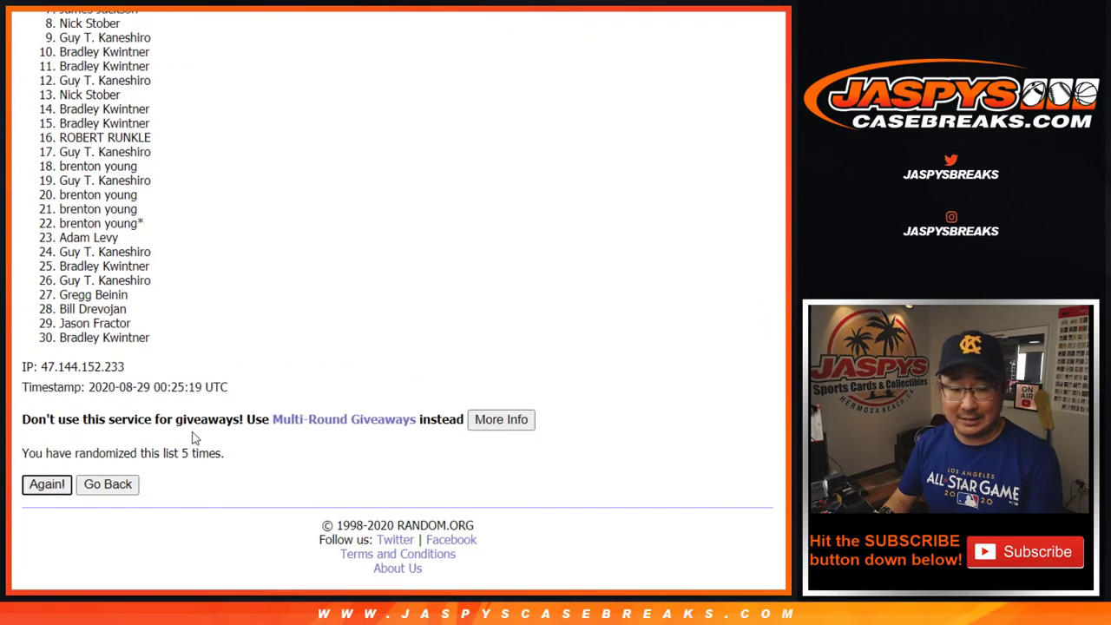
key(Return)
Step: Scroll up to the top of the final randomized list and highlight names 1–4
scroll(398, 299, up, 2)
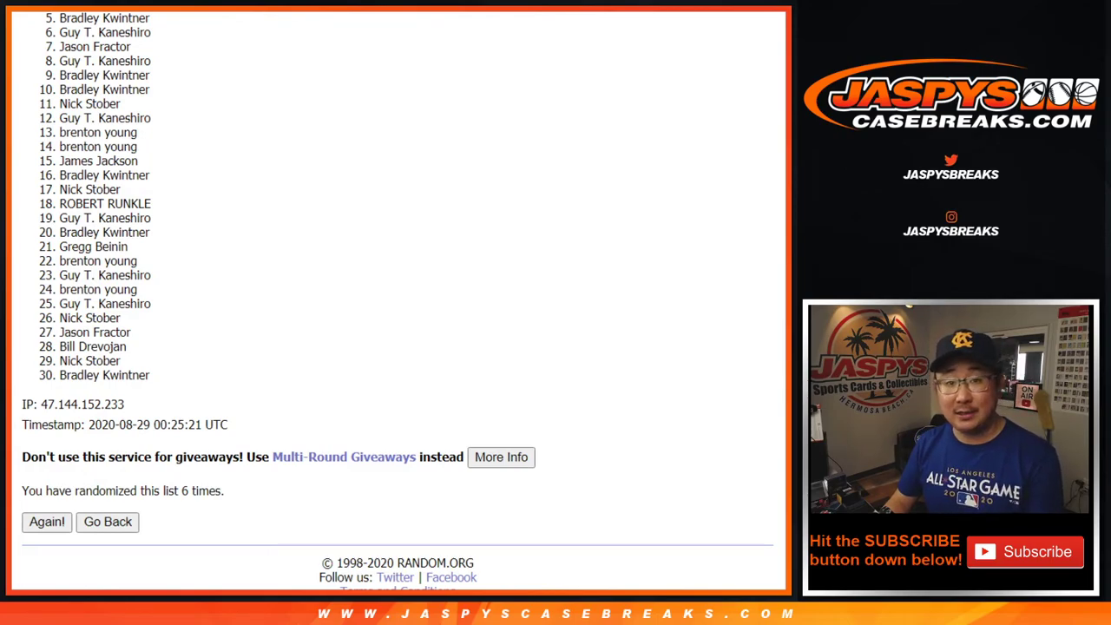
scroll(398, 301, up, 1)
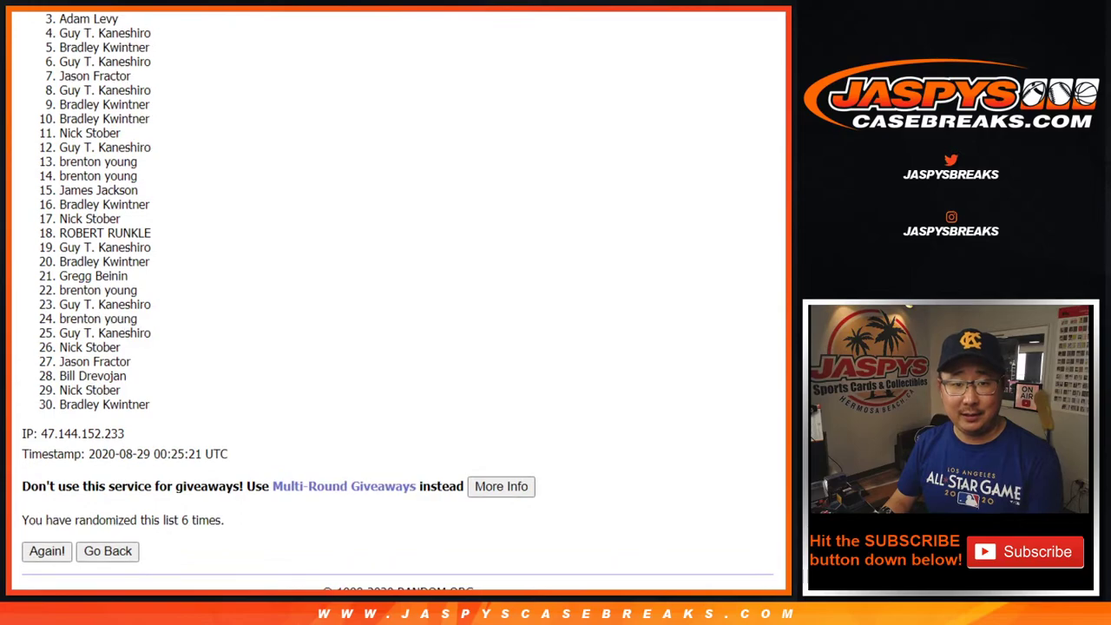
scroll(97, 132, up, 1)
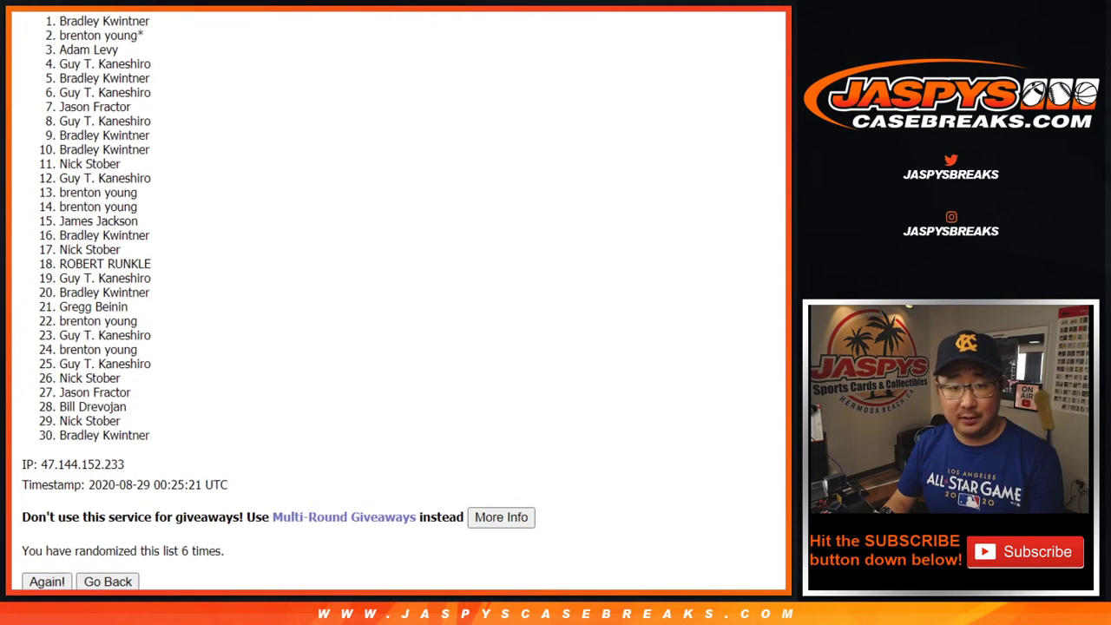
drag(59, 21, 159, 75)
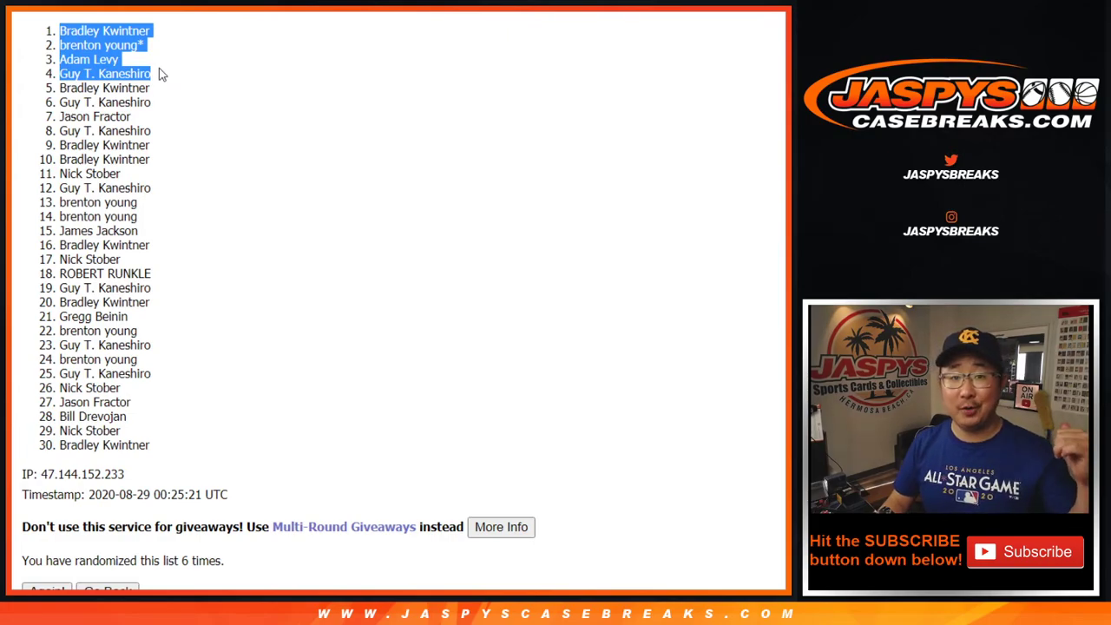